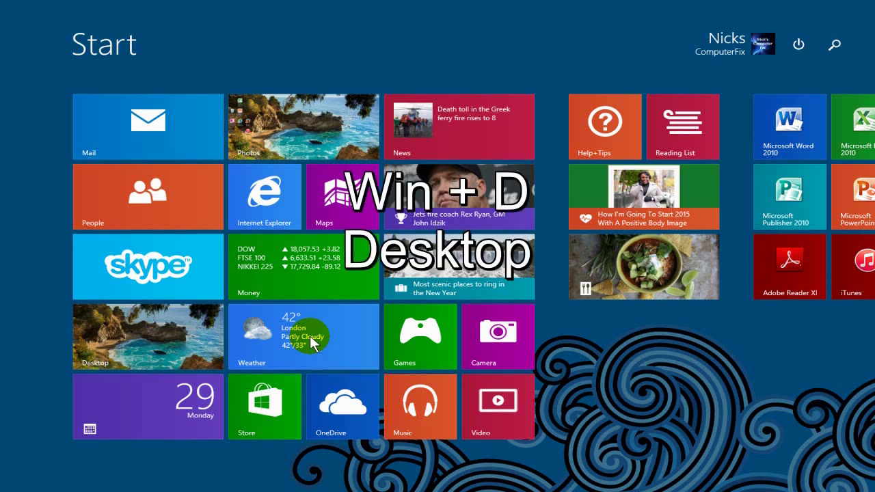
- Show the desktop, and return to the Start screen
{"action": "key", "text": "super+d"}
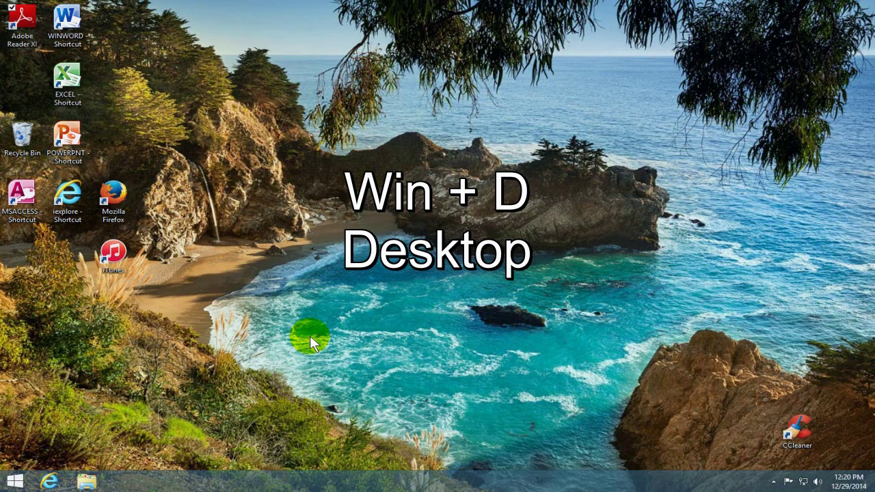
{"action": "key", "text": "super"}
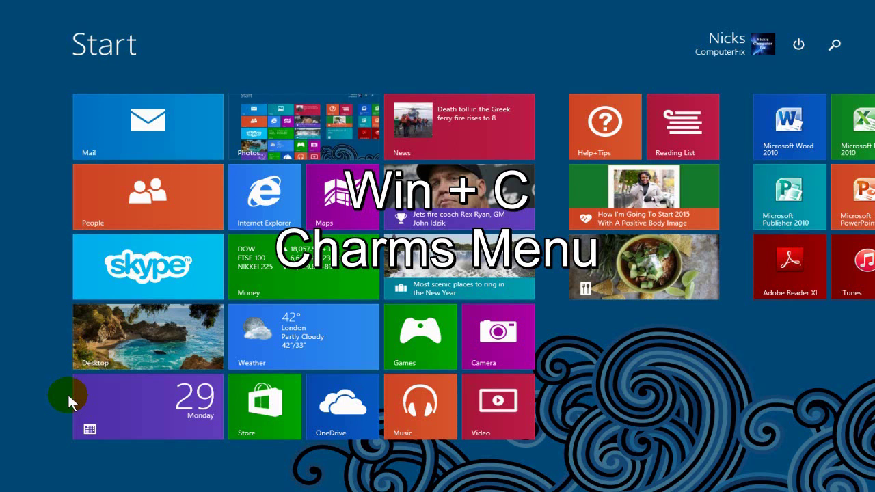
- Bring up and dismiss the Charms menu, and do the same with the Settings pane
{"action": "key", "text": "super+c"}
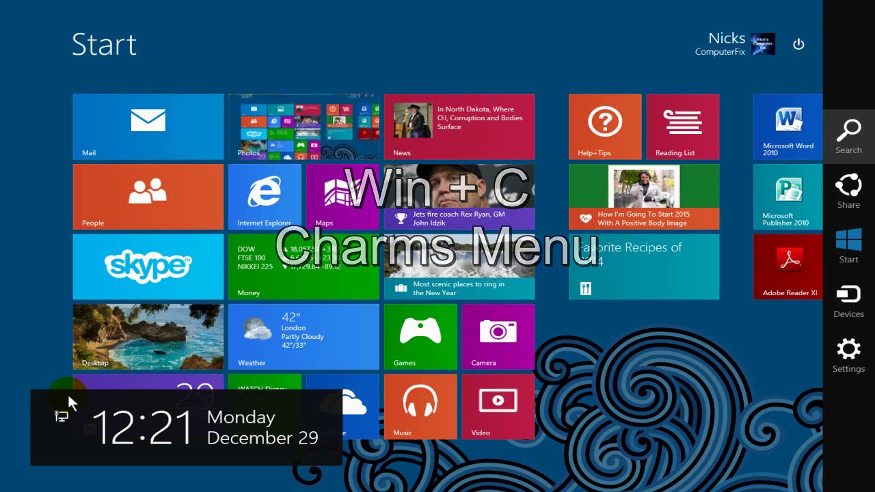
{"action": "key", "text": "Escape"}
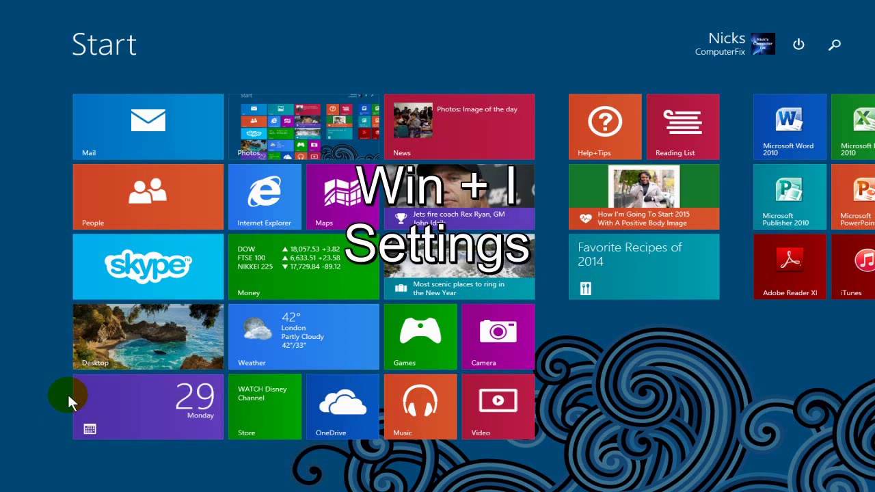
{"action": "key", "text": "super+i"}
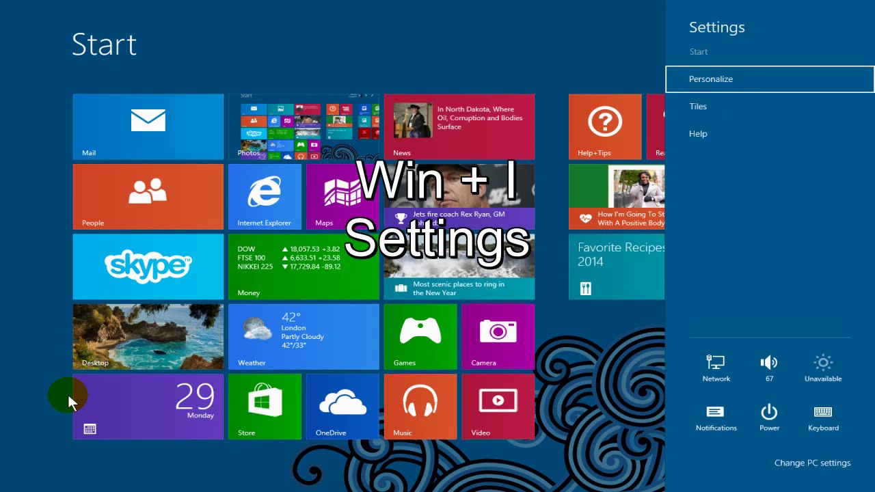
{"action": "key", "text": "Escape"}
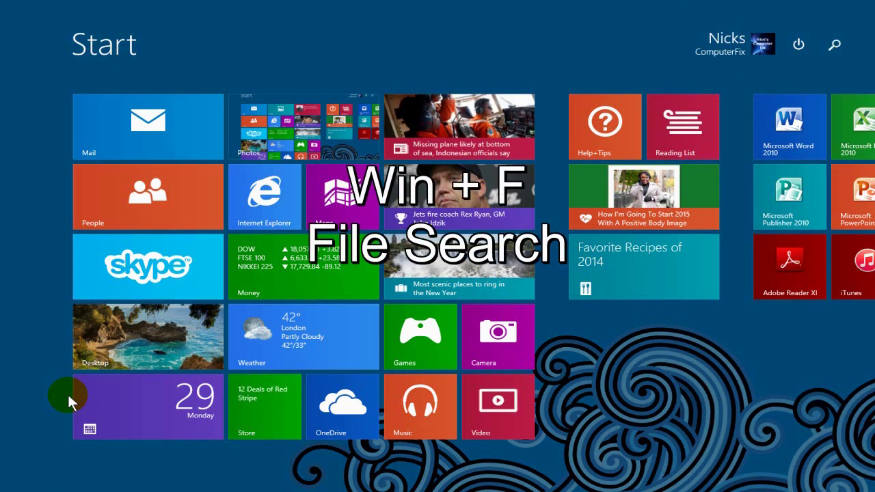
- Bring up and dismiss the search pane scoped to Files, and do the same with the Everywhere search
{"action": "key", "text": "super+f"}
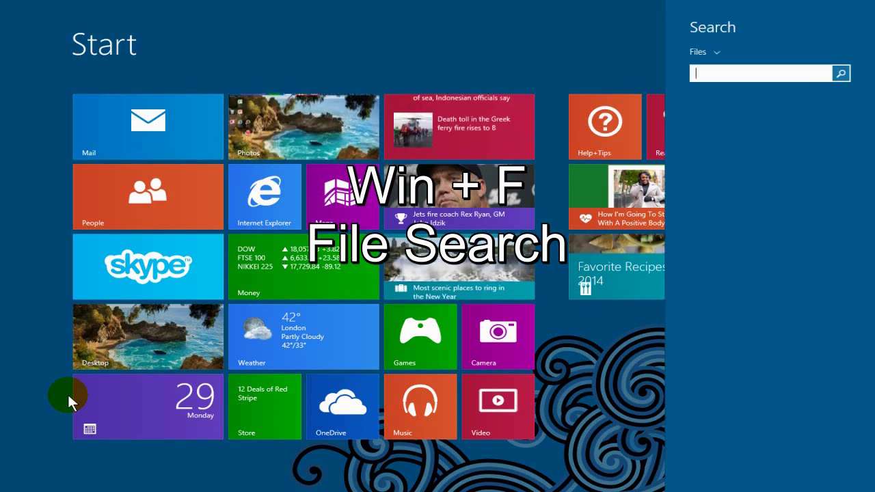
{"action": "key", "text": "Escape"}
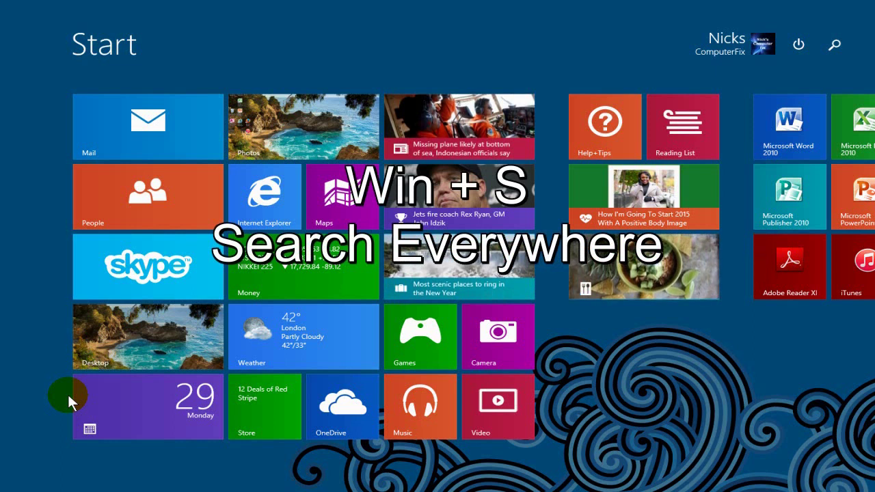
{"action": "key", "text": "super+s"}
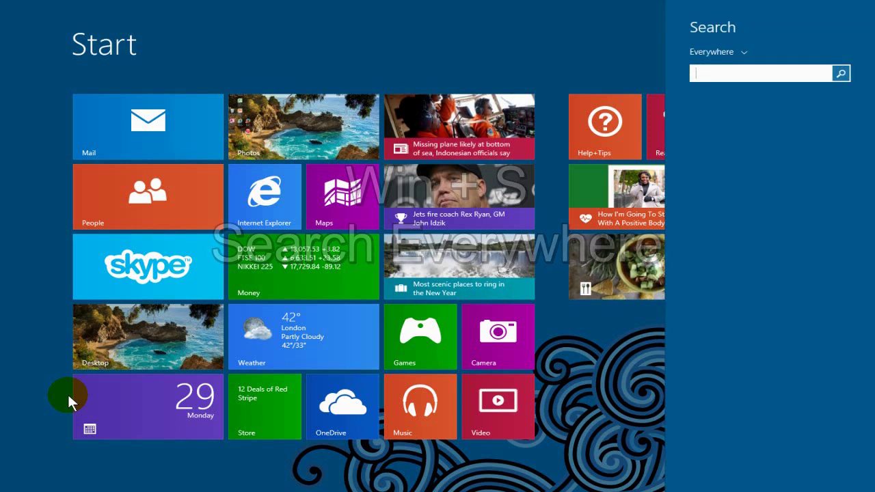
{"action": "key", "text": "Escape"}
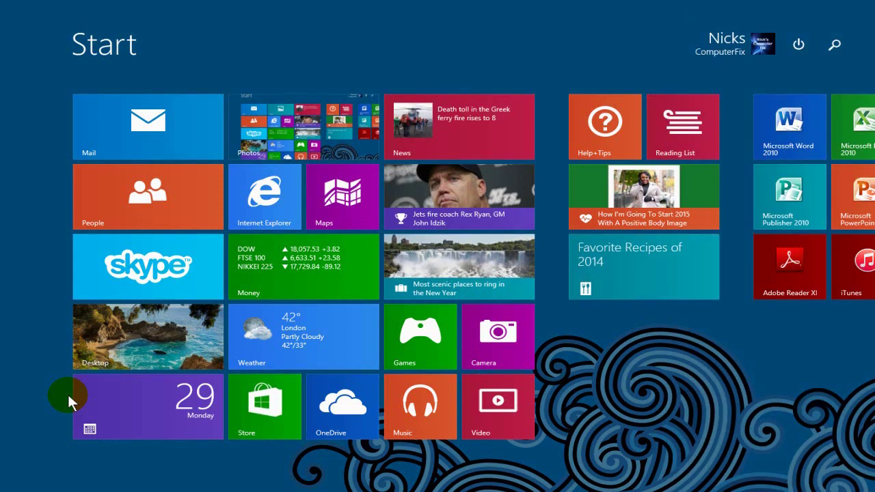
- Open the Run dialog and save full-screen screenshots of the desktop and of the Start screen
{"action": "key", "text": "super+r"}
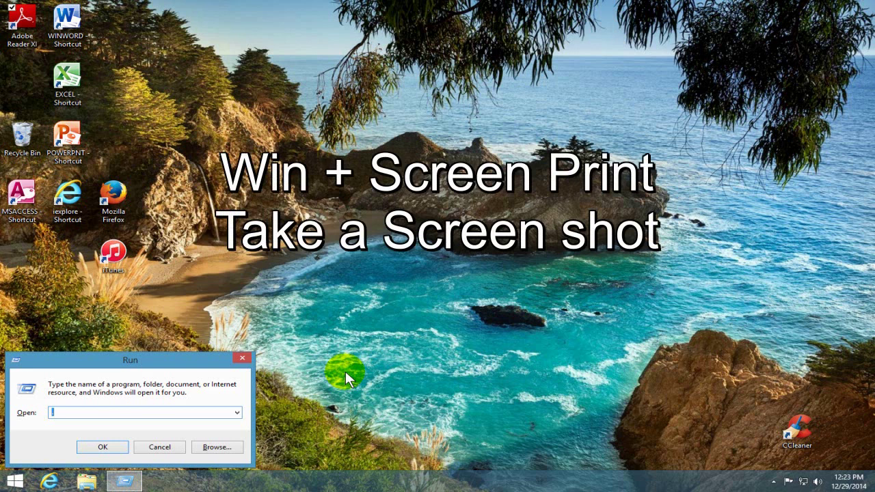
{"action": "key", "text": "super+Print"}
{"action": "key", "text": "super"}
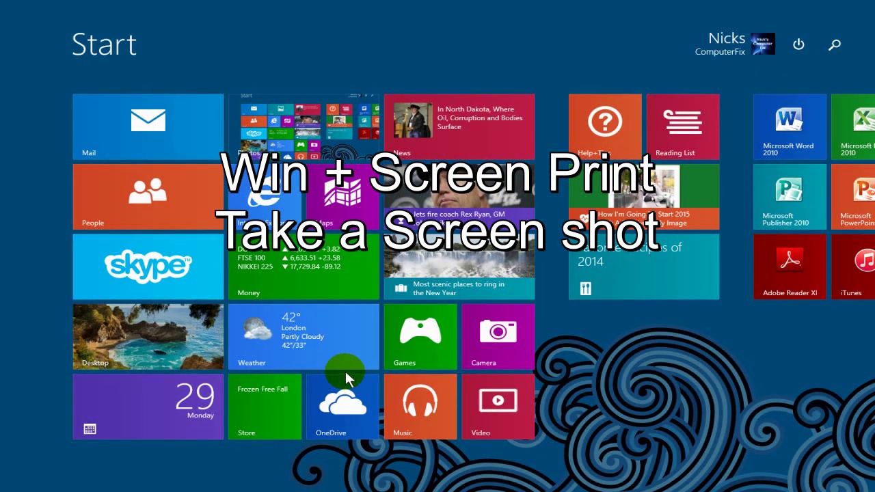
{"action": "key", "text": "super+Print"}
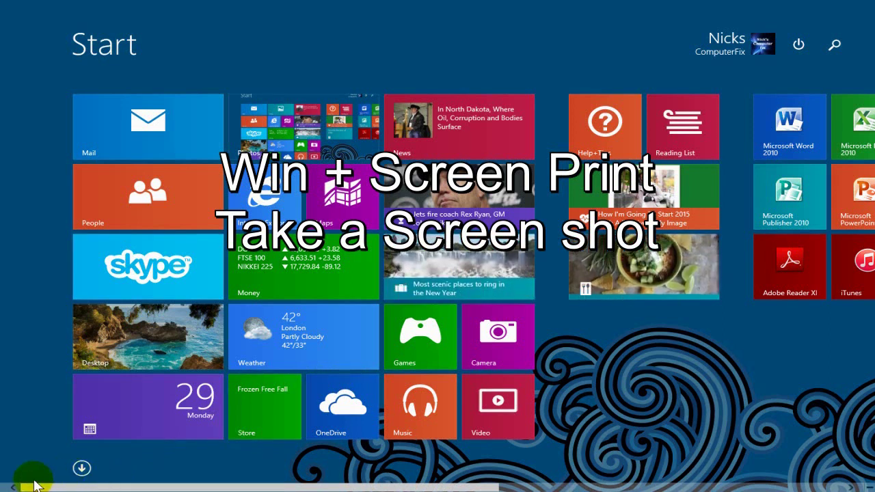
- Return to the desktop and open the Screenshots folder inside Pictures in File Explorer
{"action": "key", "text": "super+r"}
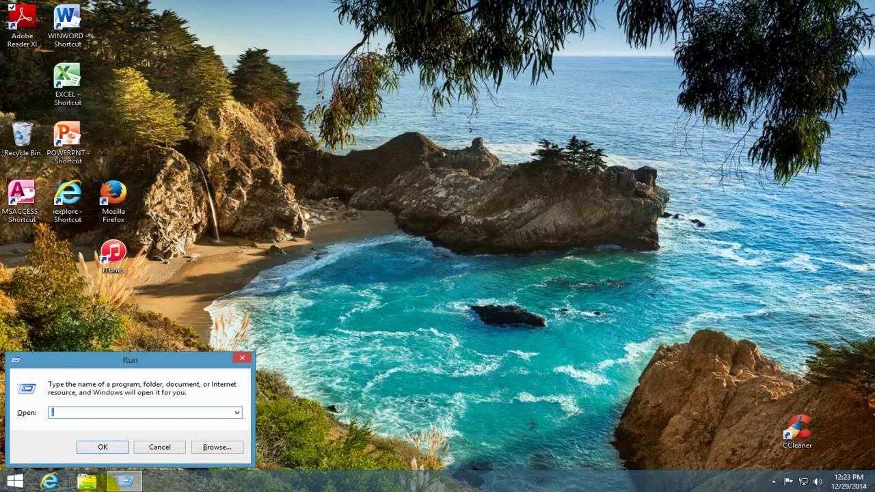
{"action": "left_click", "coordinate": [89, 487]}
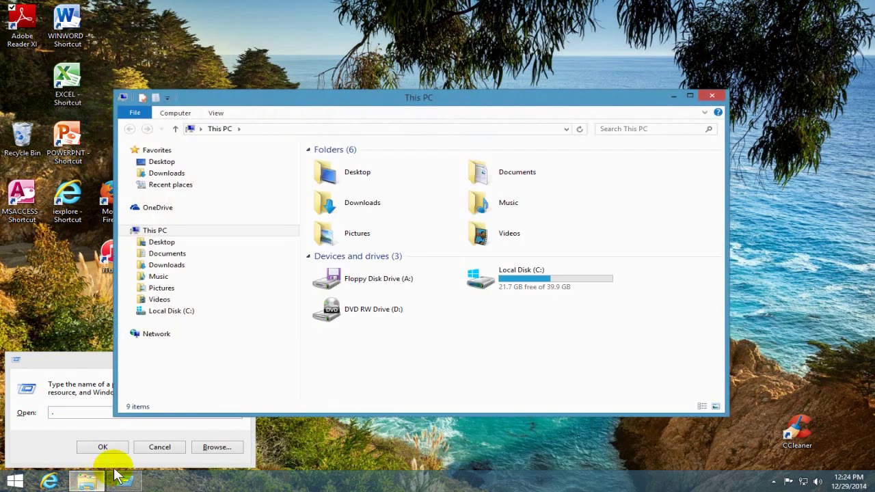
{"action": "left_click", "coordinate": [342, 238]}
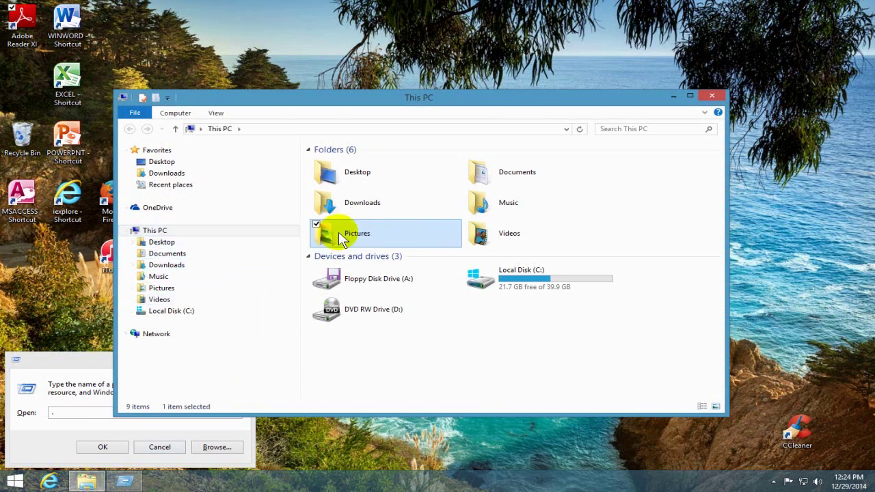
{"action": "double_click", "coordinate": [340, 235]}
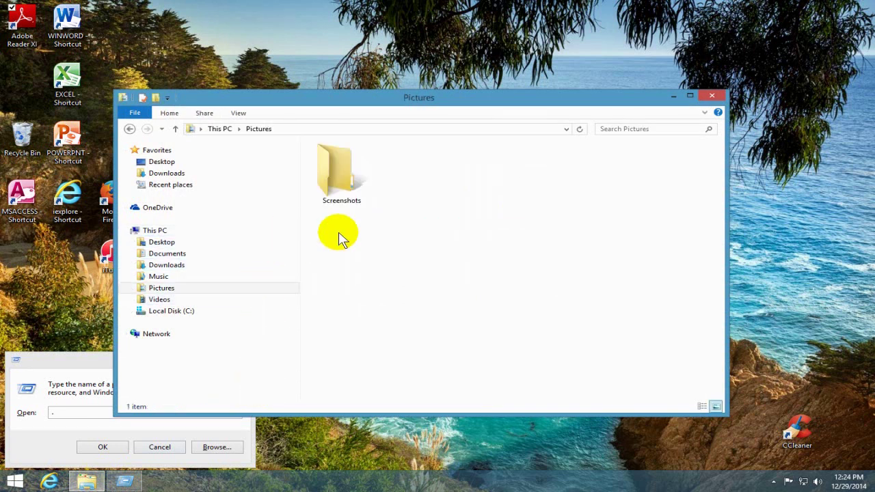
{"action": "double_click", "coordinate": [343, 178]}
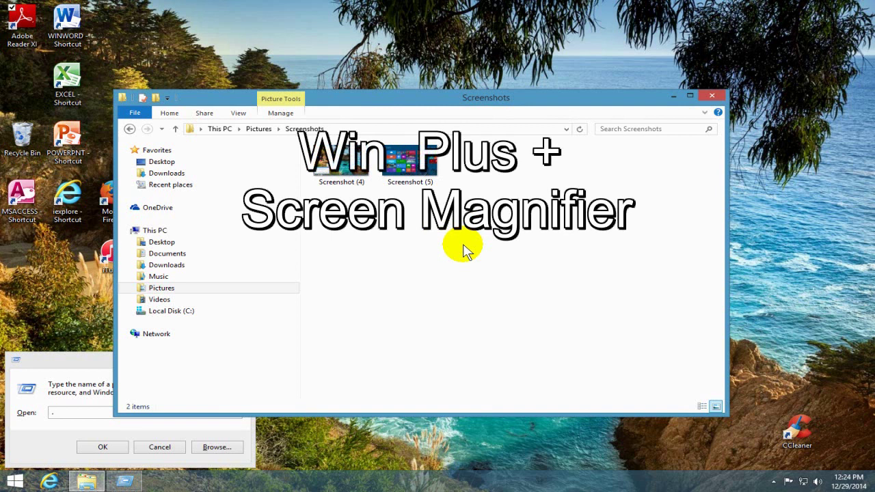
- Turn on the screen Magnifier and inspect the Screenshot (5) thumbnail through its lens
{"action": "key", "text": "super+plus"}
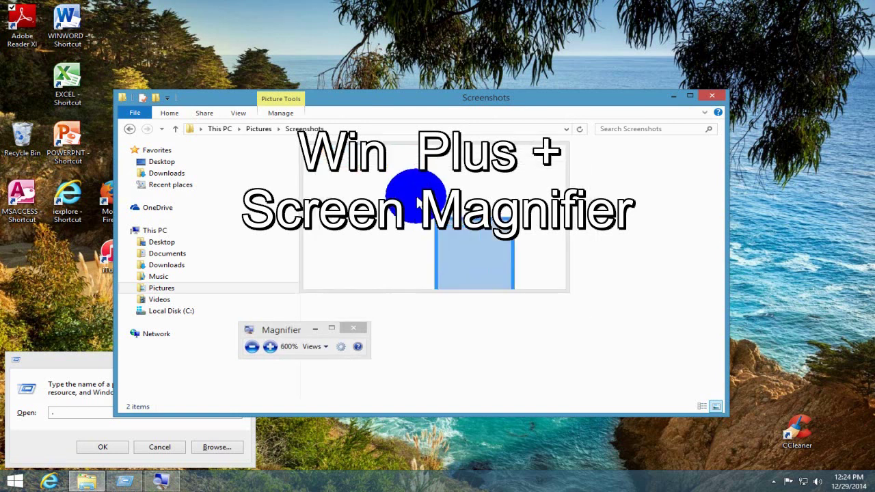
{"action": "left_click", "coordinate": [390, 159]}
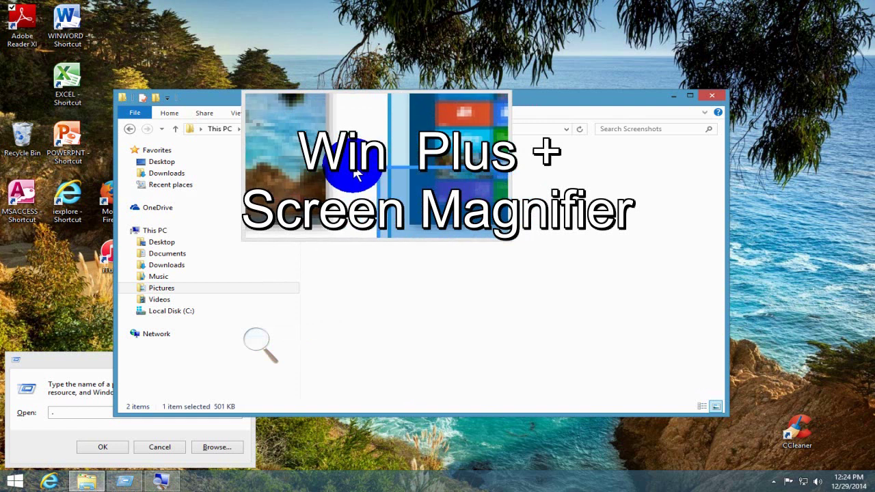
{"action": "key", "text": "ctrl+a"}
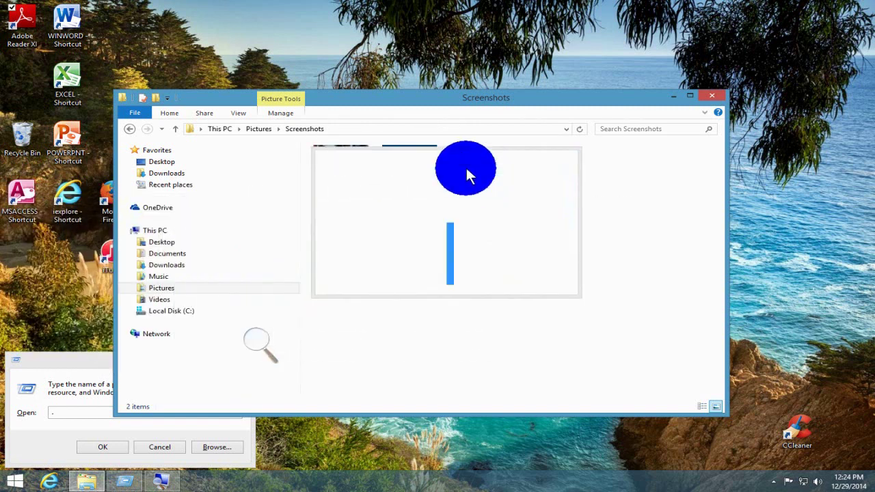
{"action": "left_click", "coordinate": [395, 156]}
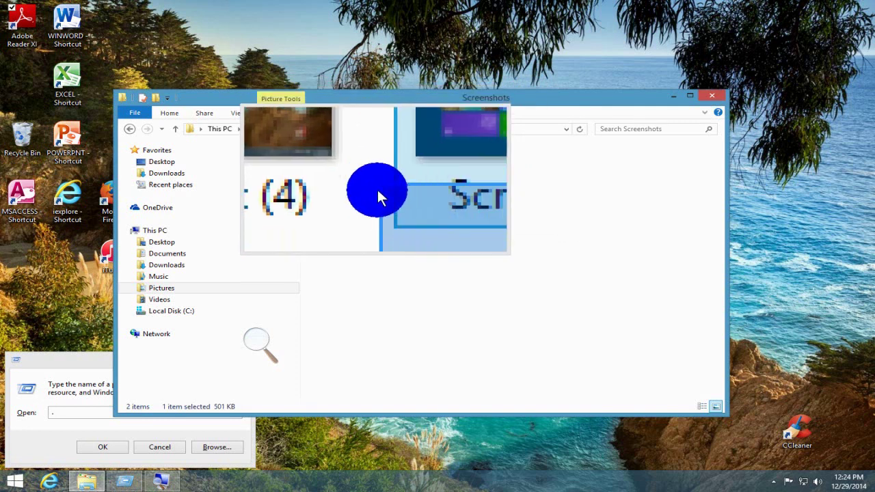
{"action": "left_click_drag", "start_coordinate": [377, 188], "coordinate": [687, 51]}
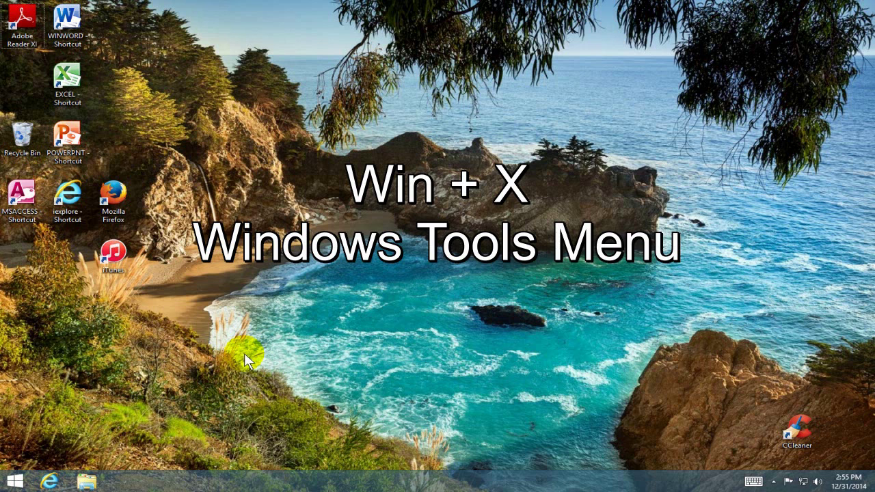
- Bring up the Windows tools menu on the desktop, dismiss it, and bring it up again on the Start screen
{"action": "key", "text": "super+x"}
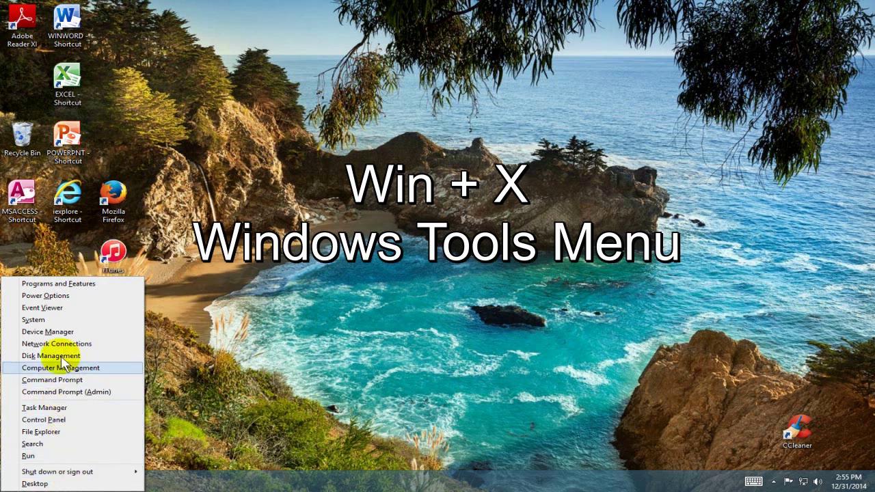
{"action": "left_click", "coordinate": [214, 390]}
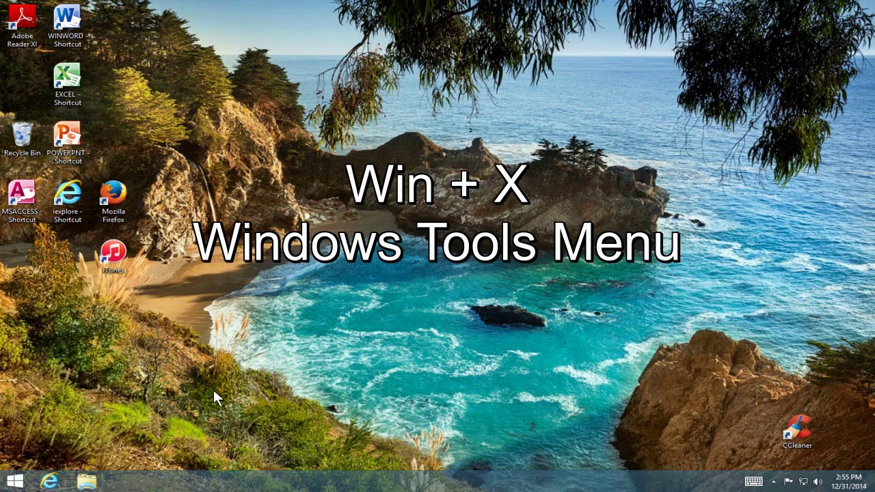
{"action": "right_click", "coordinate": [15, 480]}
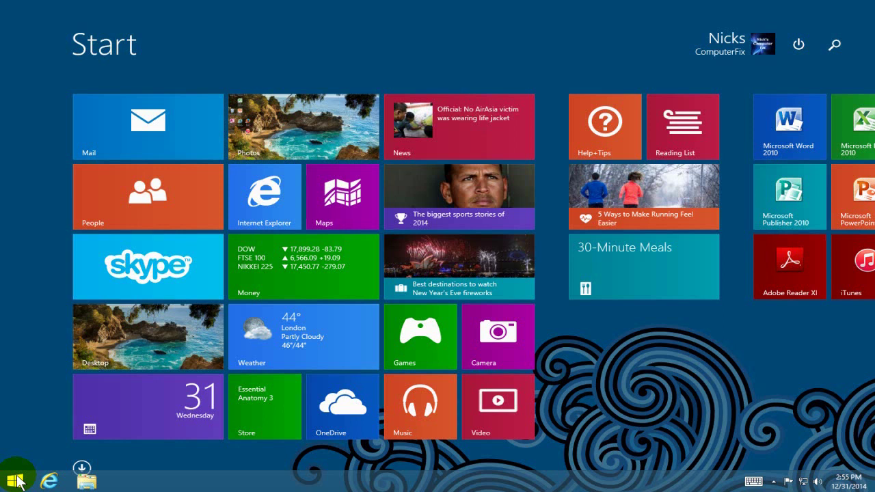
{"action": "right_click", "coordinate": [16, 482]}
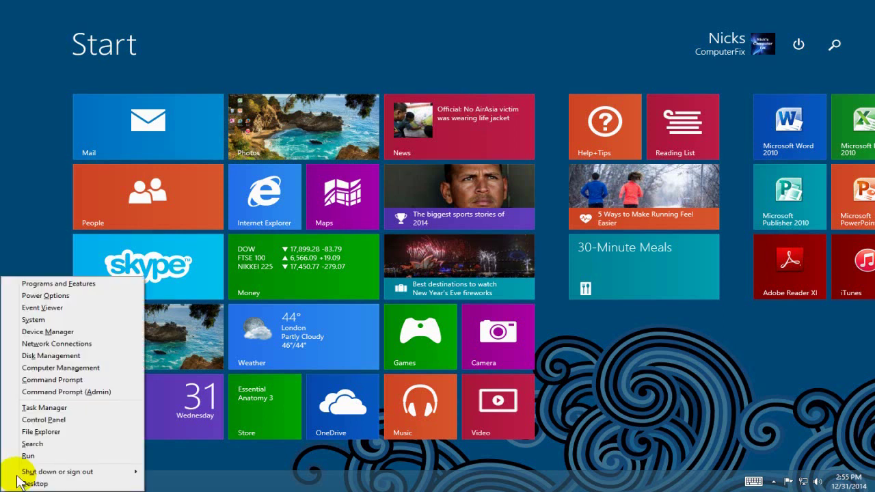
{"action": "mouse_move", "coordinate": [15, 473]}
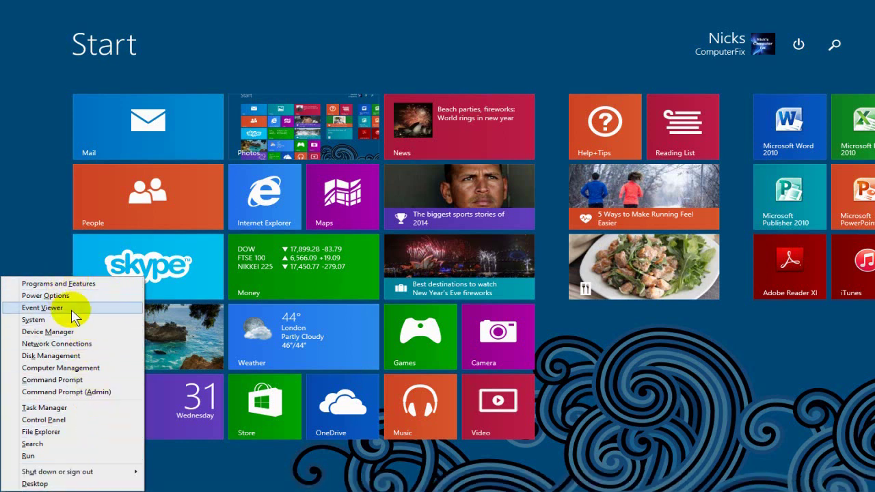
- Enter Start screen customization and move the 30-Minute Meals tile into a new column of the first tile group
{"action": "key", "text": "super+z"}
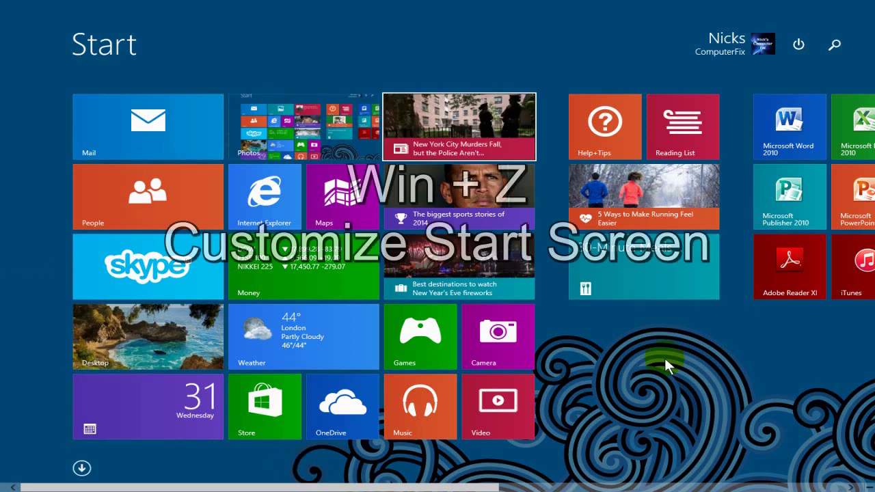
{"action": "key", "text": "super+z"}
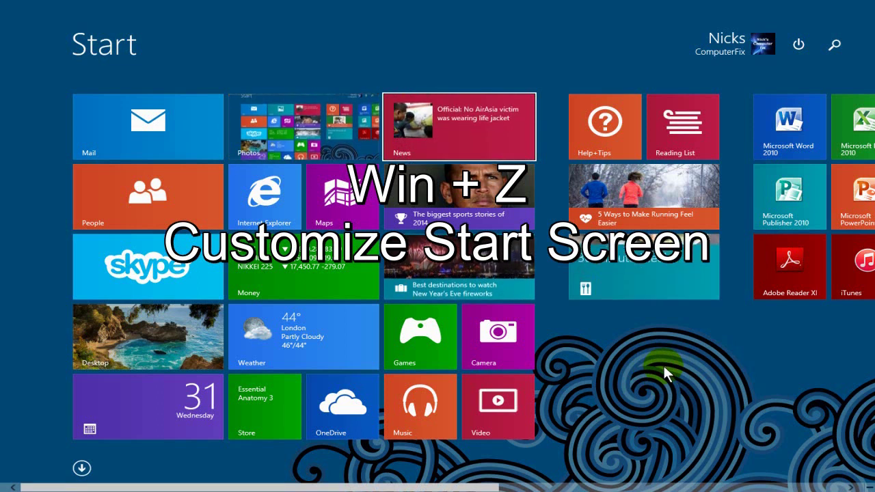
{"action": "key", "text": "super+z"}
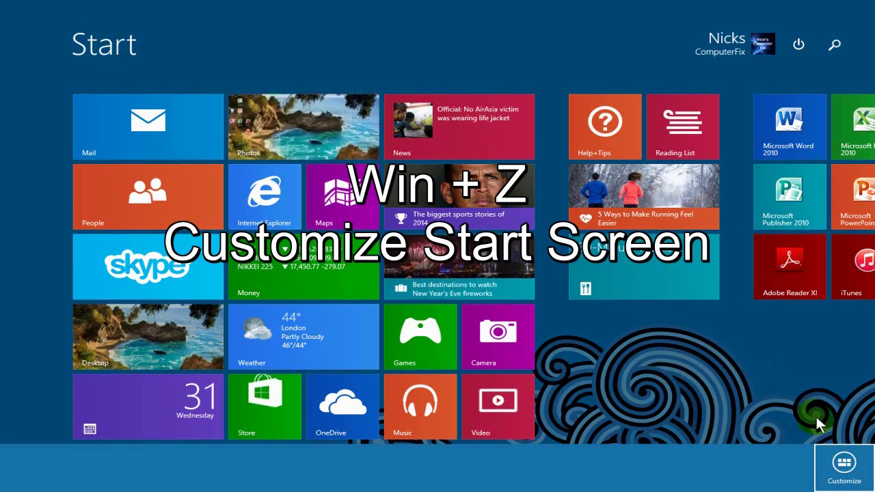
{"action": "left_click", "coordinate": [843, 477]}
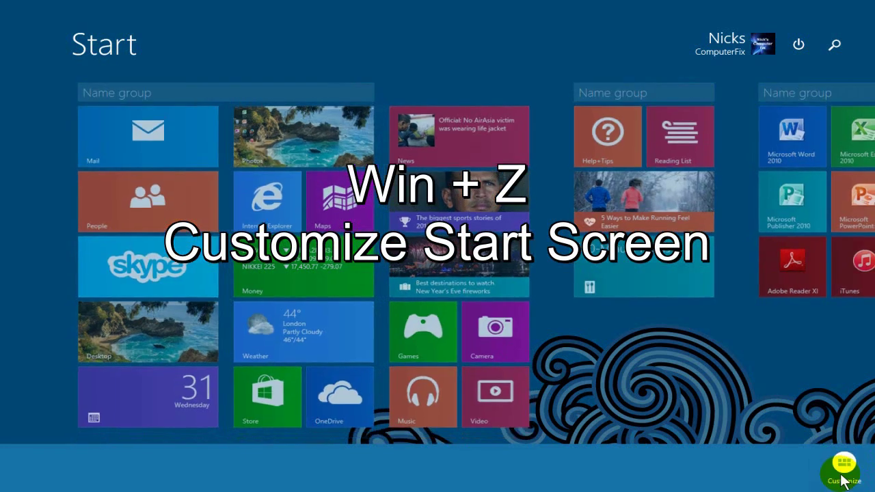
{"action": "mouse_move", "coordinate": [469, 152]}
{"action": "left_mouse_down"}
{"action": "mouse_move", "coordinate": [503, 308]}
{"action": "mouse_move", "coordinate": [479, 354]}
{"action": "mouse_move", "coordinate": [478, 117]}
{"action": "mouse_move", "coordinate": [476, 138]}
{"action": "left_mouse_up"}
{"action": "left_click_drag", "start_coordinate": [561, 194], "coordinate": [603, 208]}
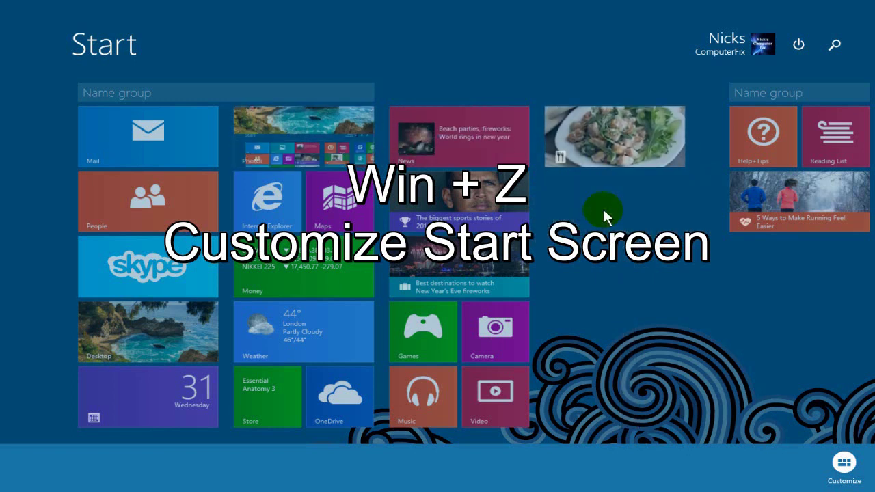
{"action": "left_click", "coordinate": [646, 400]}
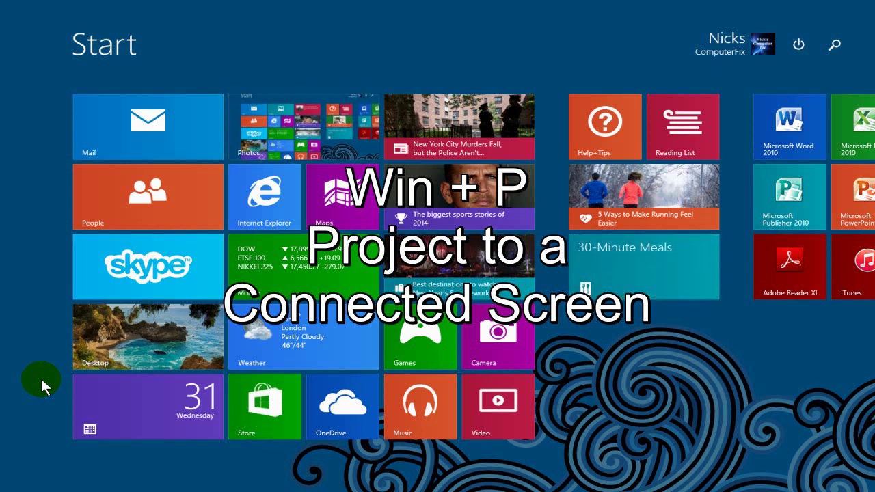
- Bring up the Project pane with the connected-screen display options, and dismiss it
{"action": "key", "text": "super+p"}
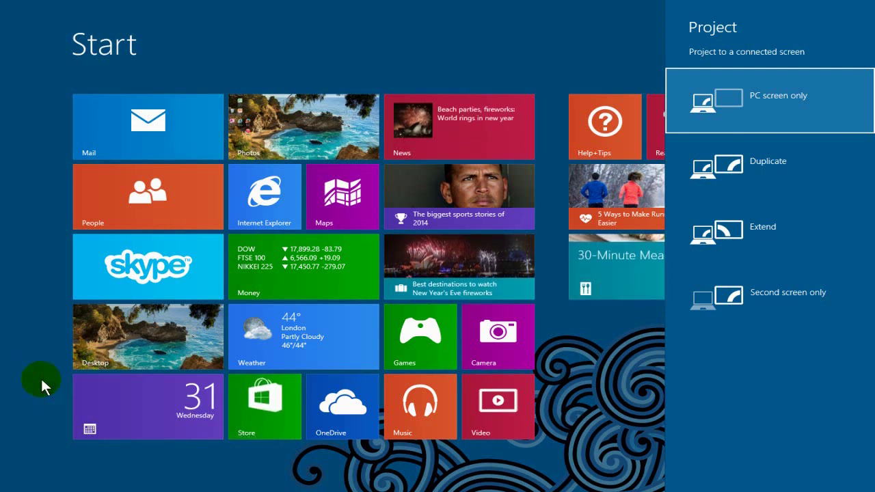
{"action": "key", "text": "Escape"}
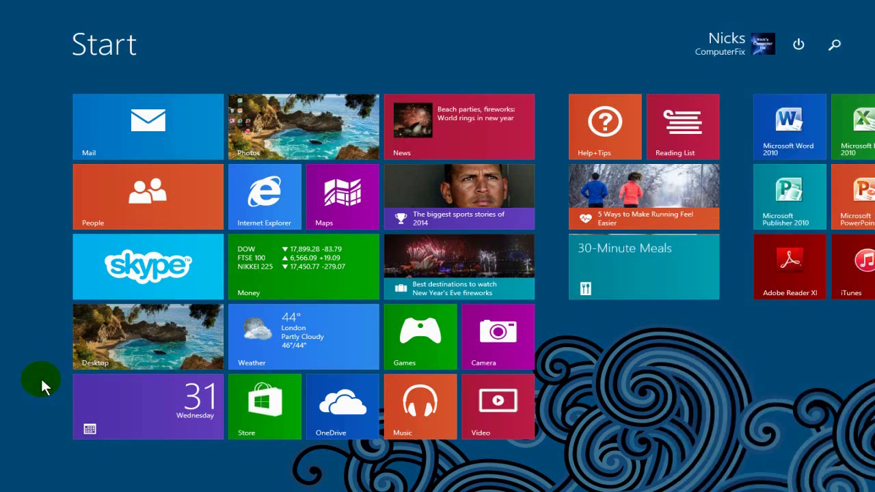